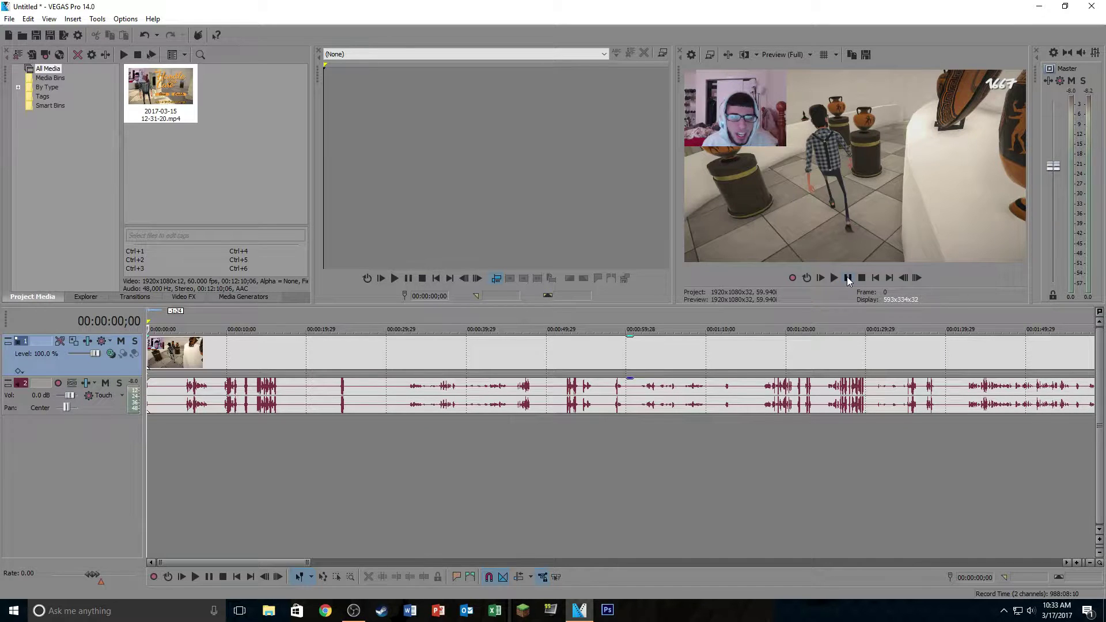
# Split the gameplay clip at 00:00:04;01, nudge the second event later, and return to the start
pyautogui.press('space')
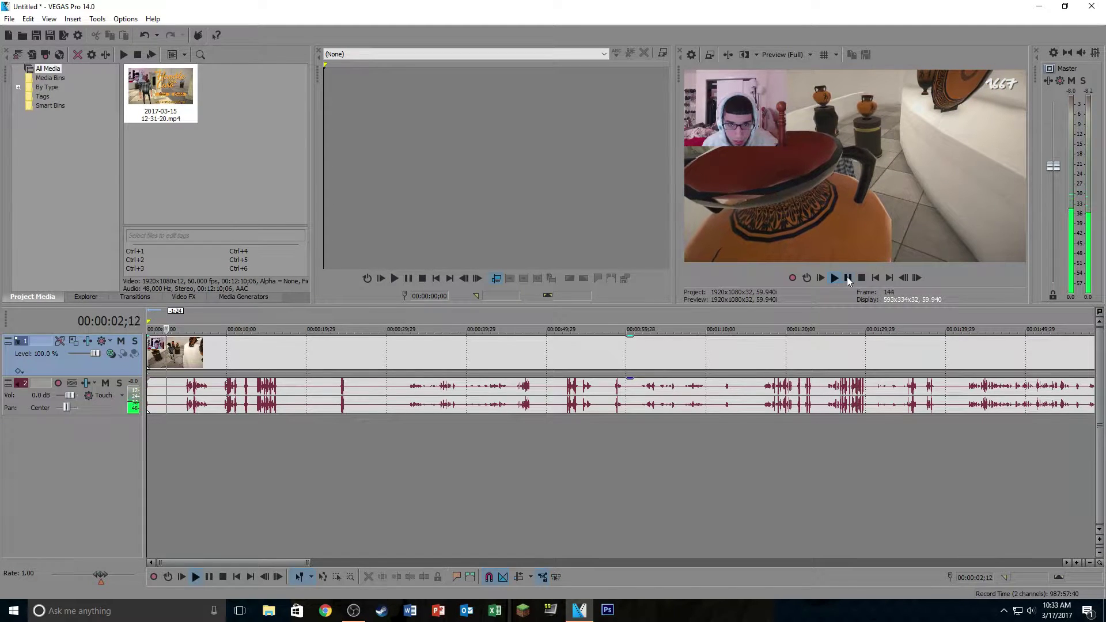
pyautogui.click(848, 278)
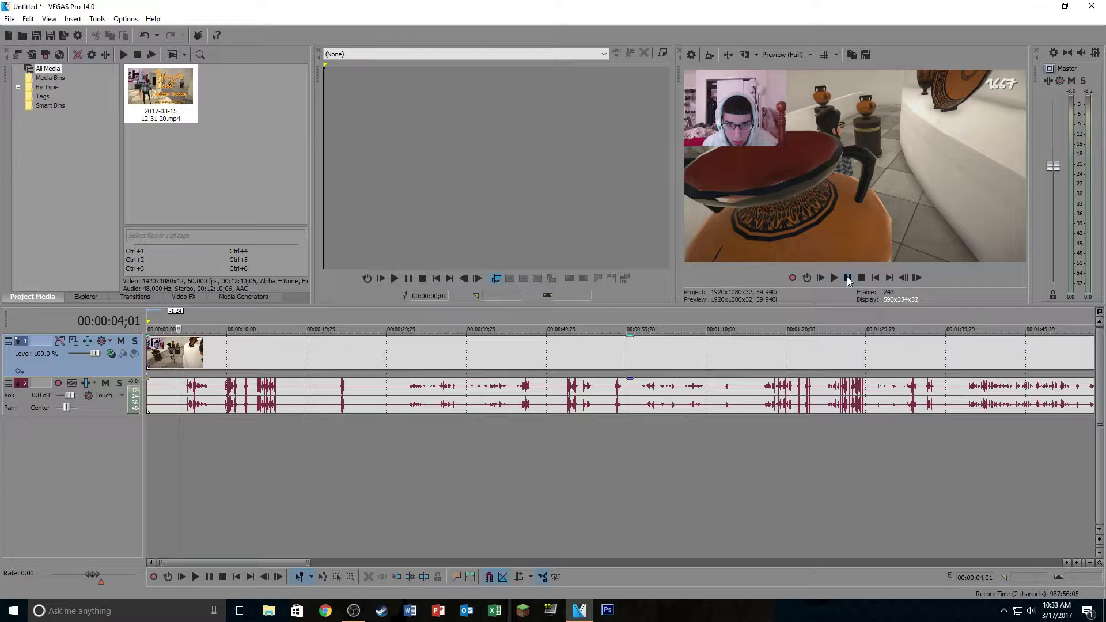
pyautogui.press('s')
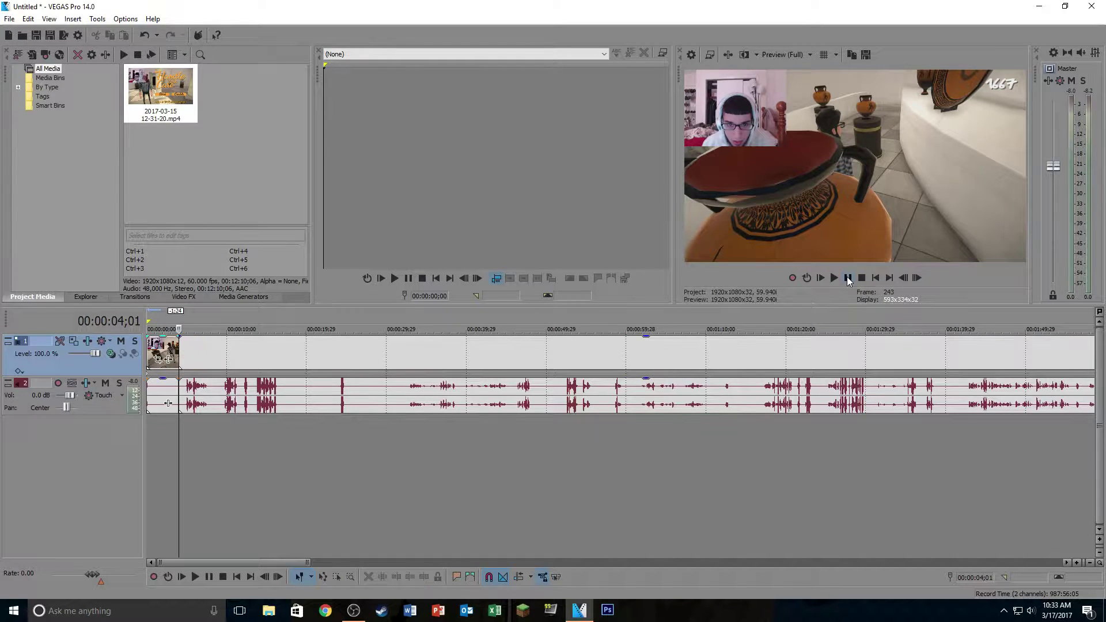
pyautogui.moveTo(217, 358)
pyautogui.mouseDown()
pyautogui.moveTo(251, 359)
pyautogui.moveTo(202, 354)
pyautogui.mouseUp()
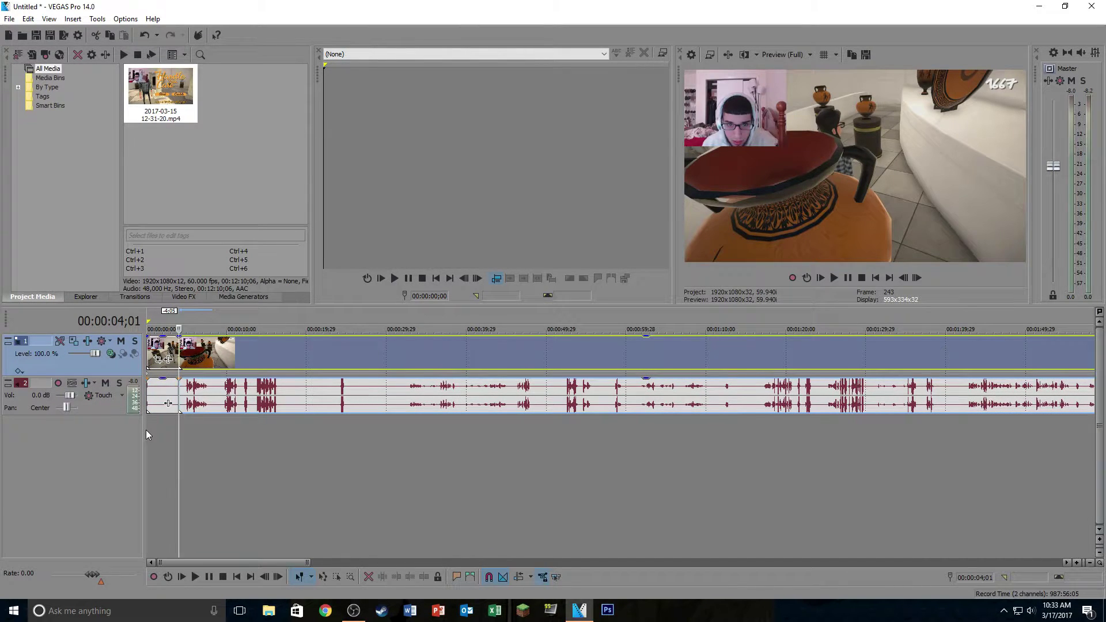
pyautogui.click(147, 429)
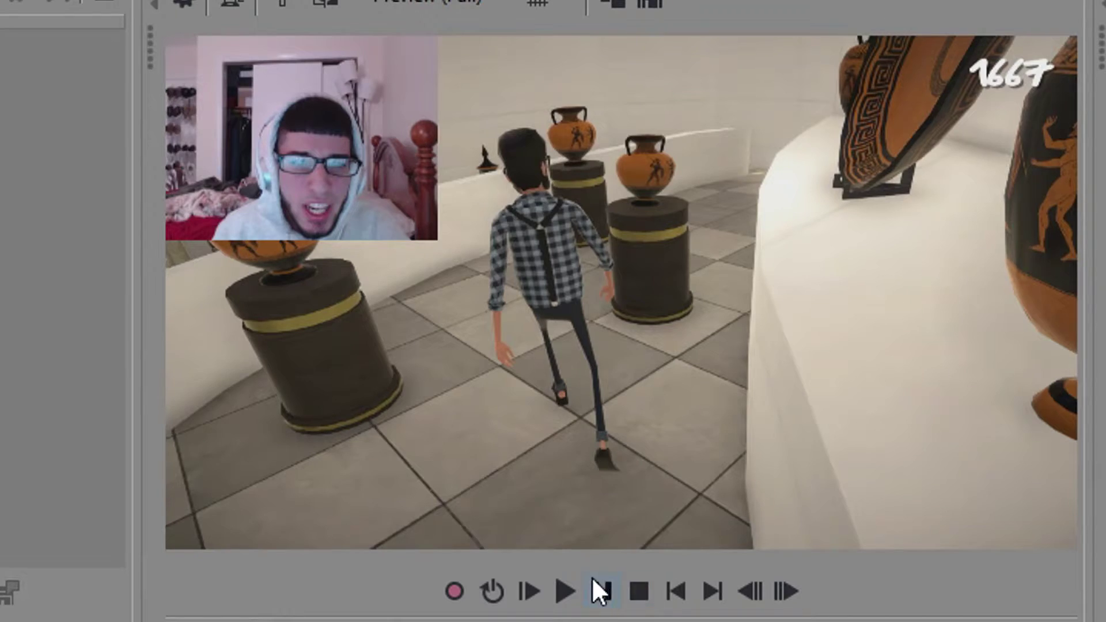
# Play the edited sequence from the start of the timeline
pyautogui.click(845, 274)
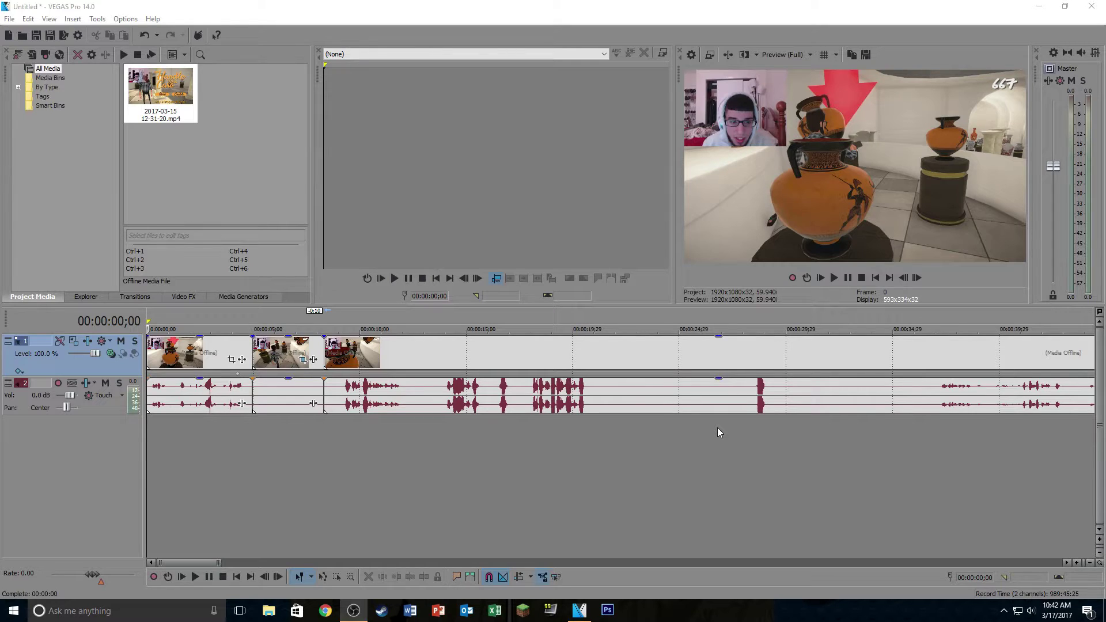
pyautogui.click(850, 282)
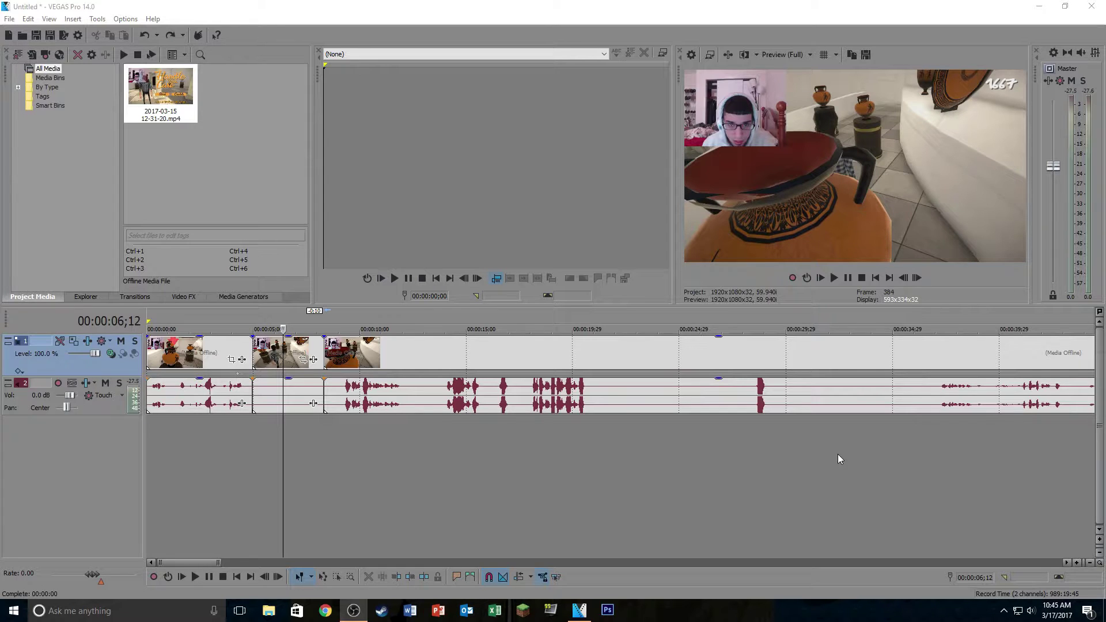
pyautogui.click(324, 444)
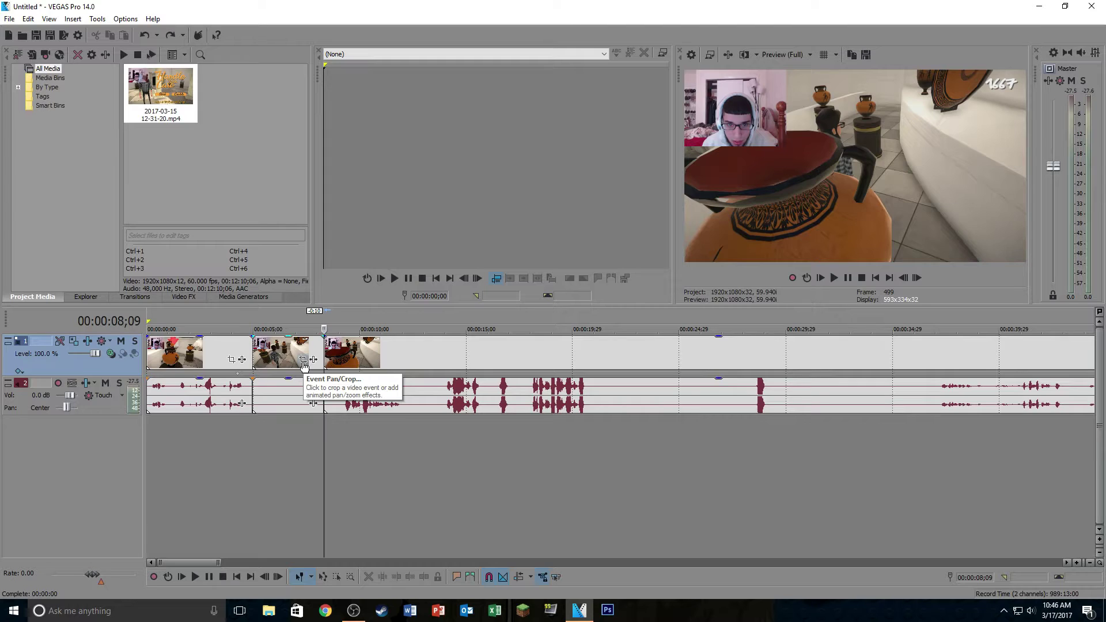
# Open Event Pan/Crop for the second gameplay event
pyautogui.click(441, 441)
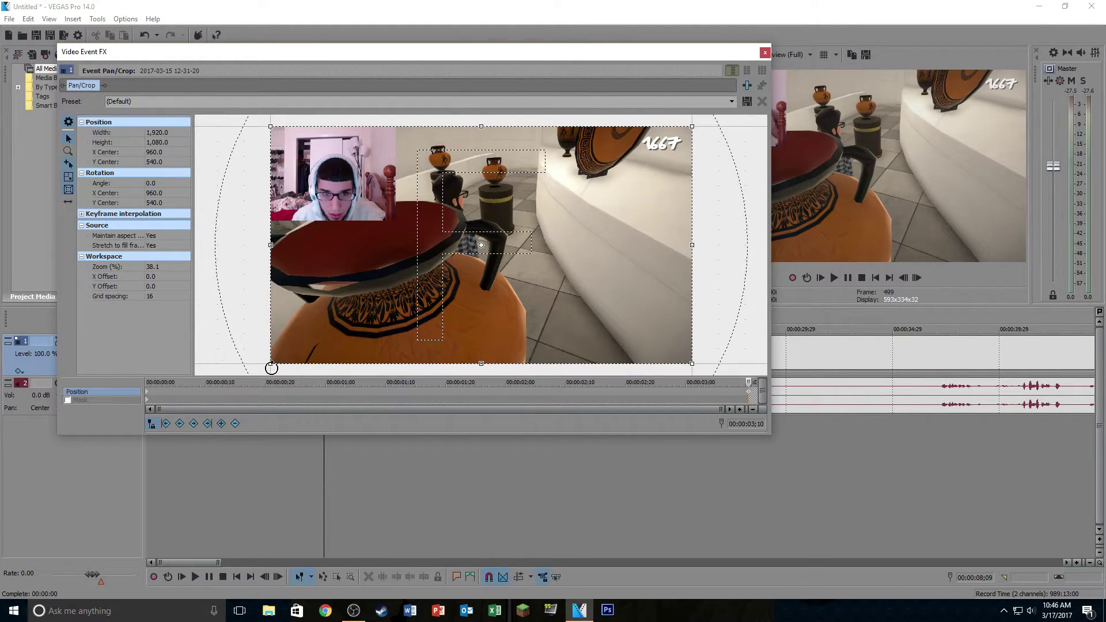
# Shrink the crop frame to zoom in and set the vertical centre to 290
pyautogui.moveTo(271, 367); pyautogui.dragTo(333, 246)
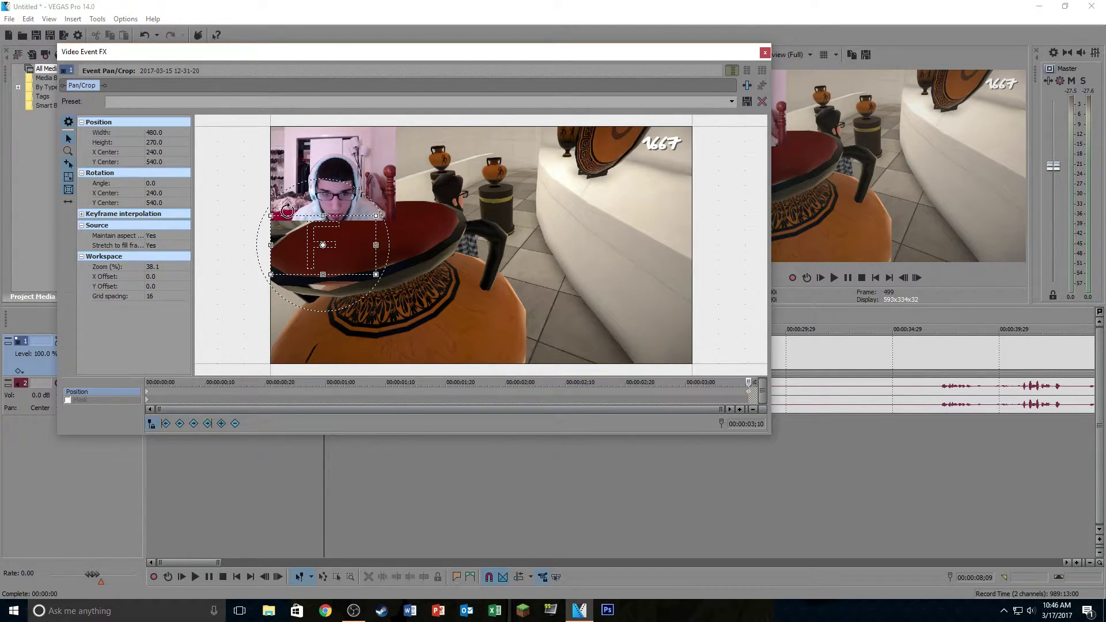
pyautogui.click(155, 162)
pyautogui.write('29')
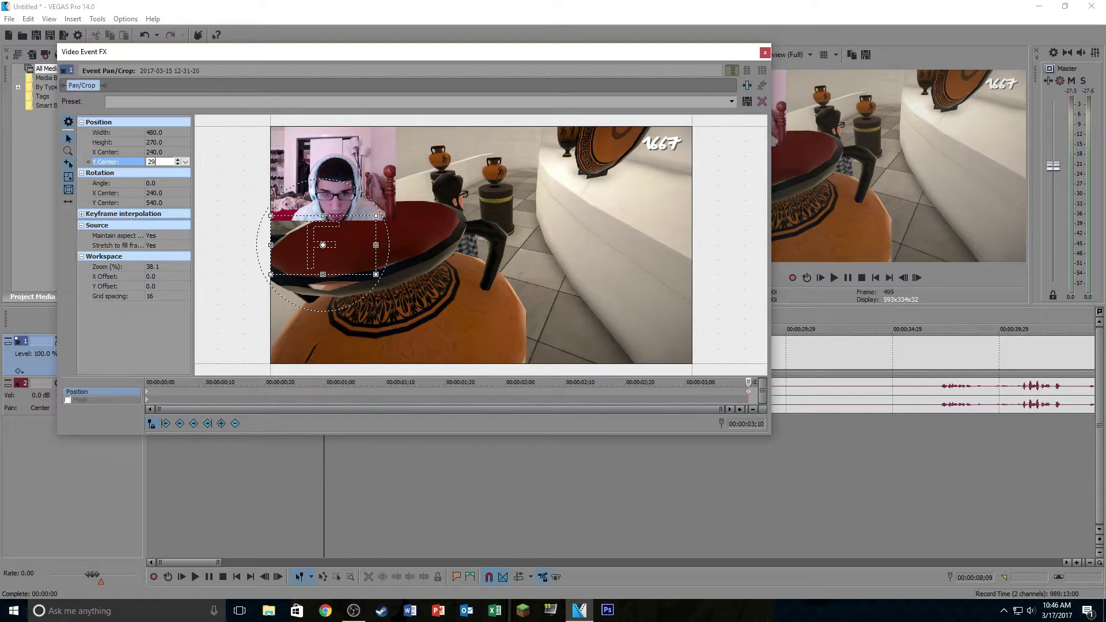
pyautogui.write('0')
pyautogui.press('Return')
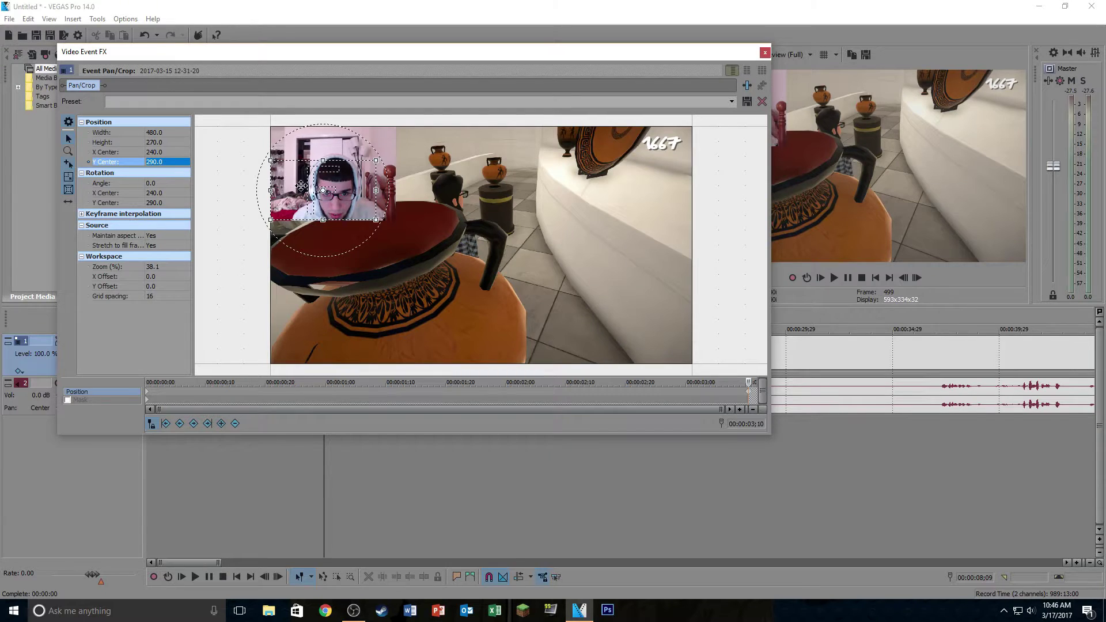
# Nudge the crop's vertical centre up and back down to frame the face-cam
pyautogui.click(160, 163)
pyautogui.click(178, 165)
pyautogui.click(178, 164)
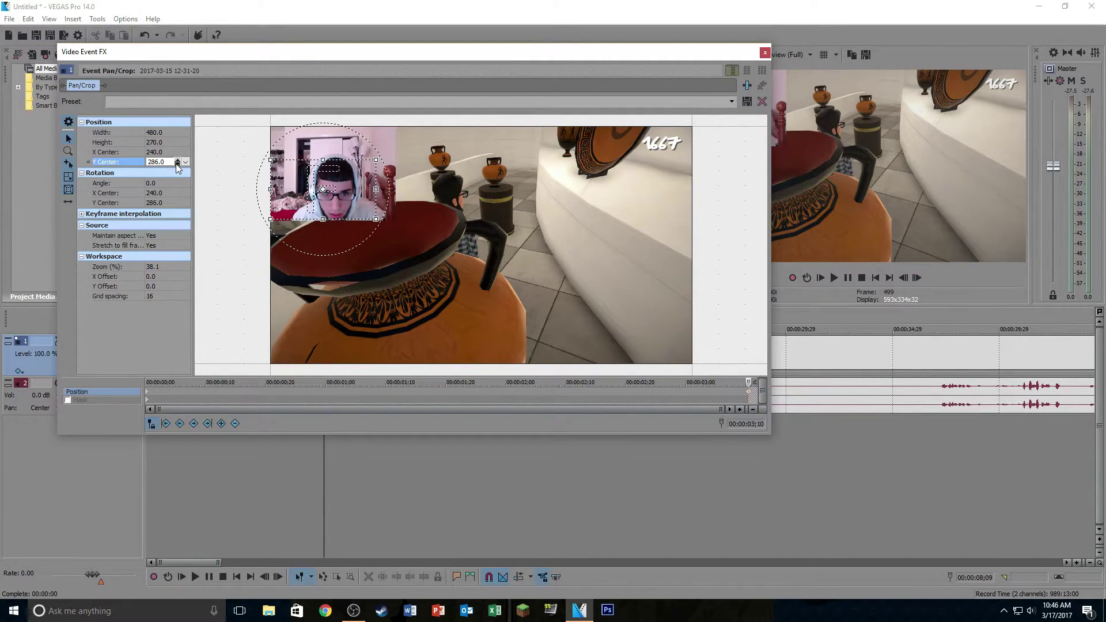
pyautogui.click(178, 164)
pyautogui.click(177, 164)
pyautogui.click(177, 164)
pyautogui.click(177, 164)
pyautogui.click(178, 164)
pyautogui.click(177, 164)
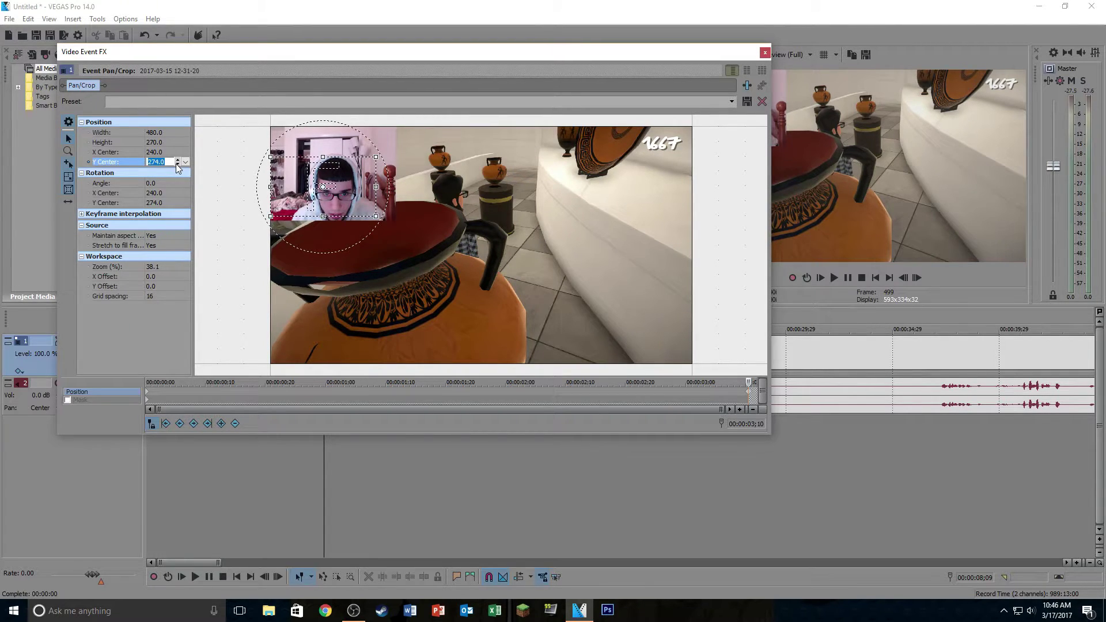
pyautogui.click(177, 164)
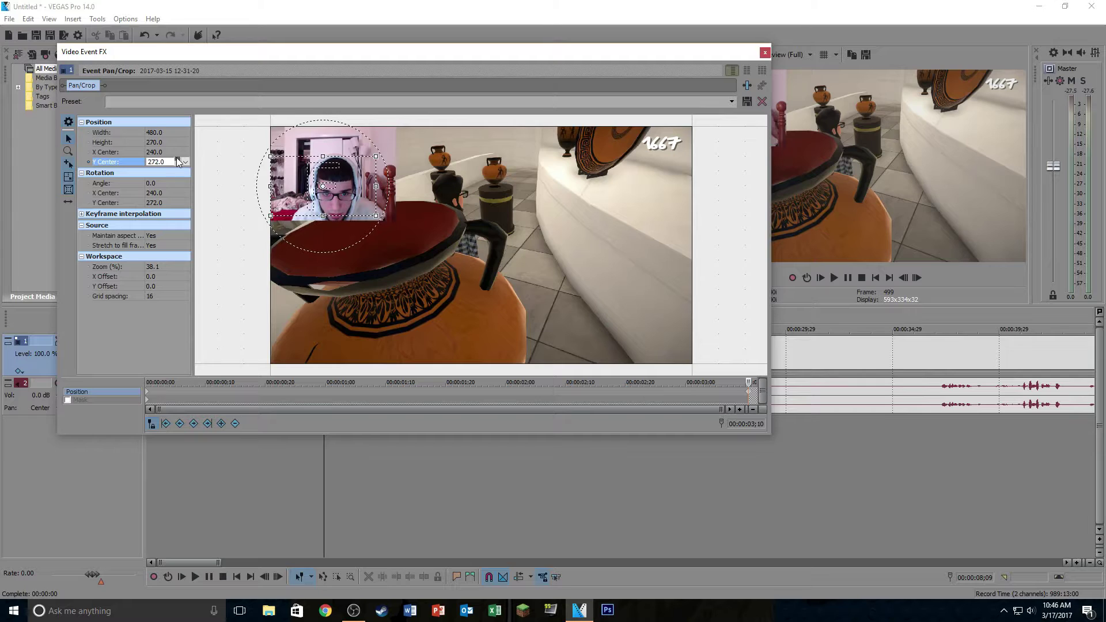
pyautogui.click(177, 162)
pyautogui.click(178, 161)
pyautogui.click(177, 161)
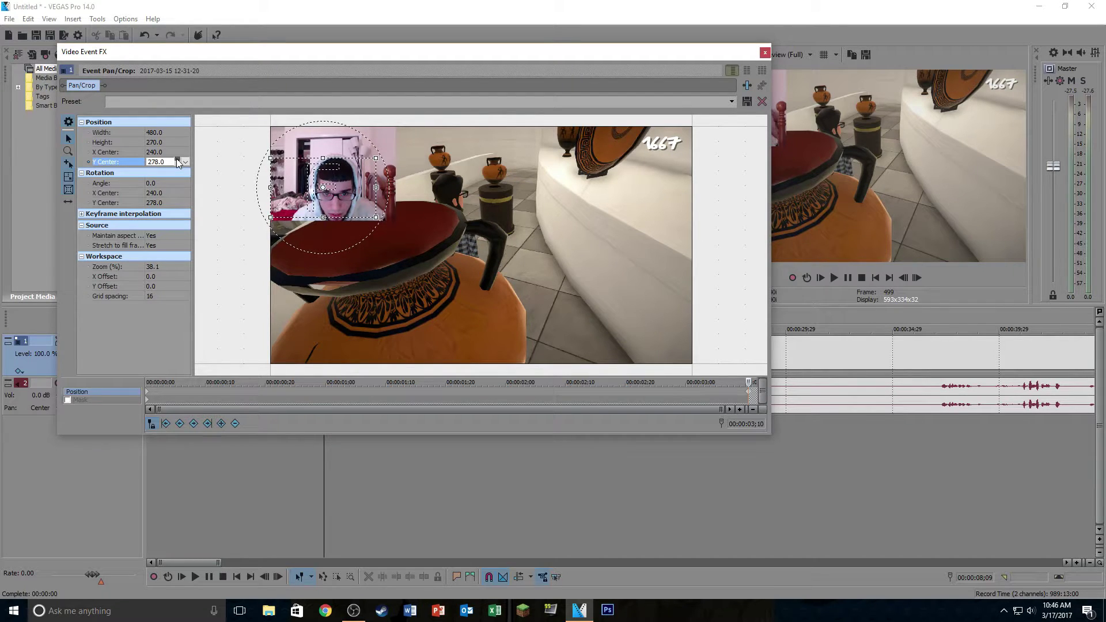
pyautogui.click(177, 161)
pyautogui.click(178, 161)
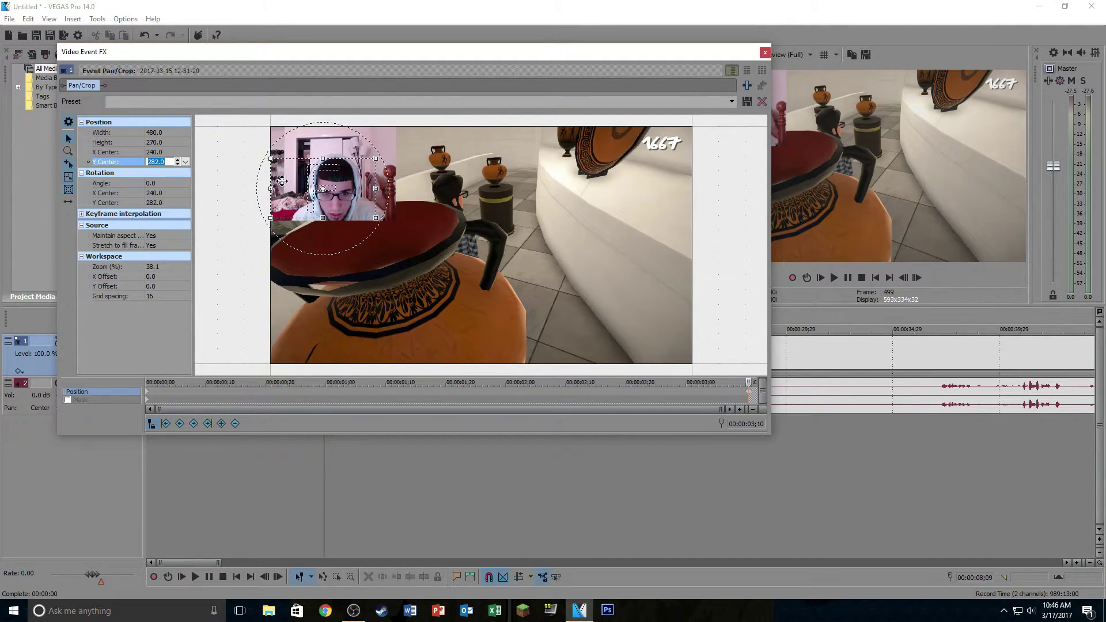
# Try vertical centre values 400 and 100, settle on 290, and close Pan/Crop
pyautogui.write('400')
pyautogui.press('Return')
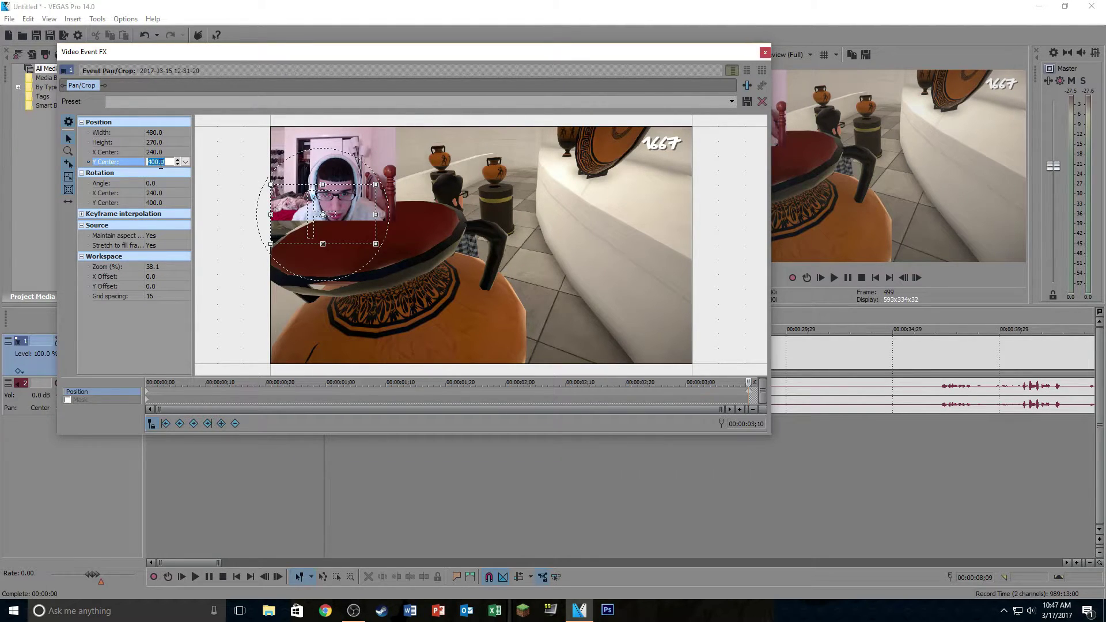
pyautogui.write('100')
pyautogui.press('Return')
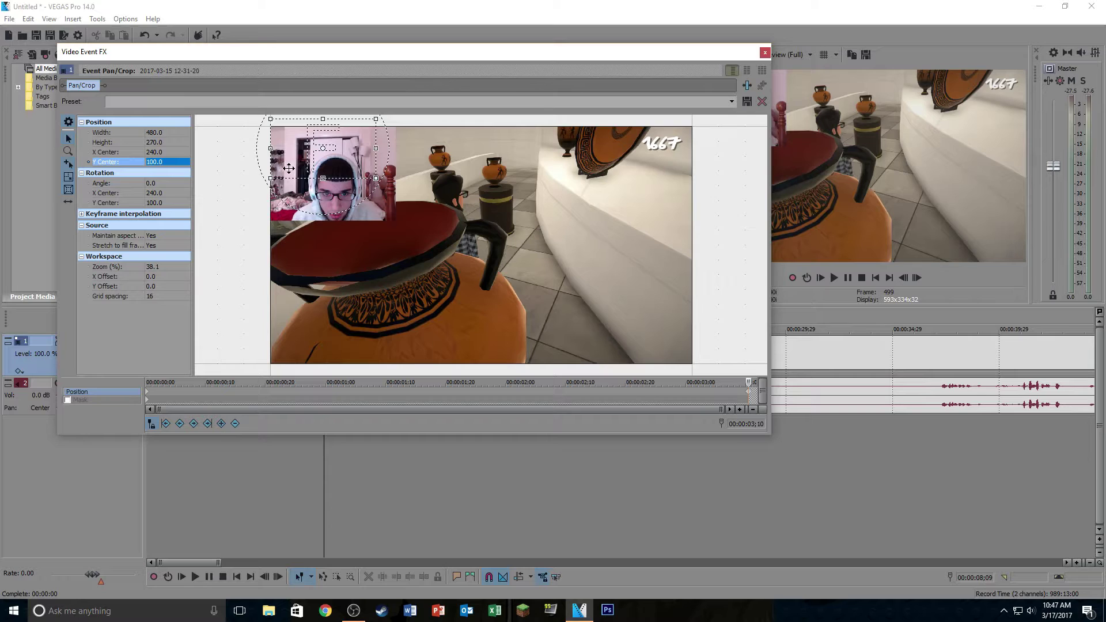
pyautogui.press('Return')
pyautogui.write('290')
pyautogui.press('Return')
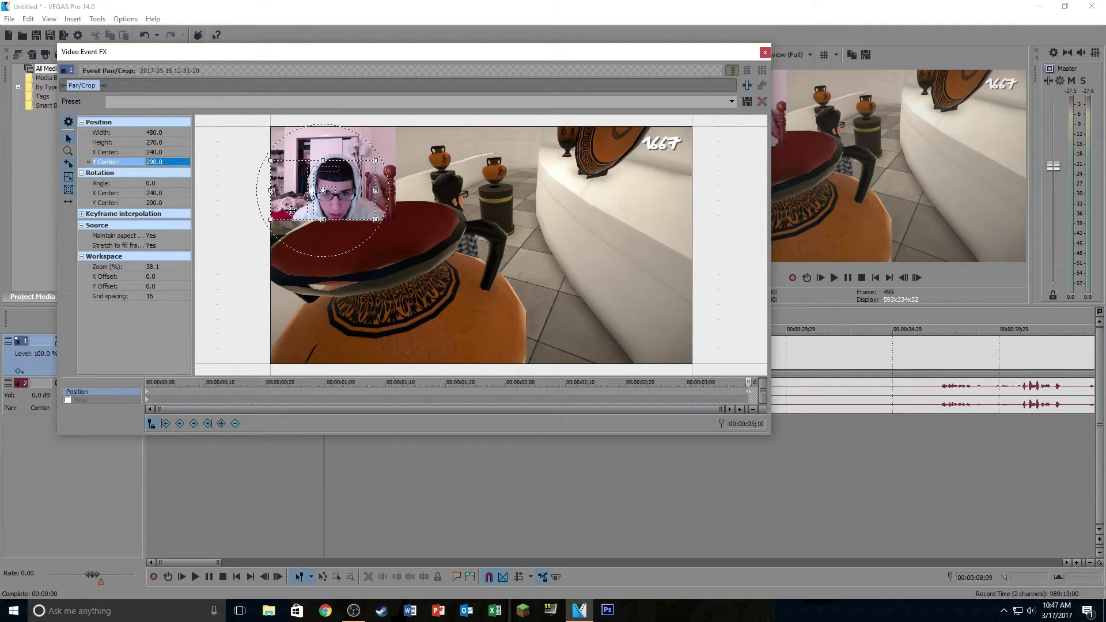
pyautogui.click(765, 52)
# Preview the zoom from about 4 seconds, then reopen Pan/Crop for the event at 00:00:08;09
pyautogui.click(239, 459)
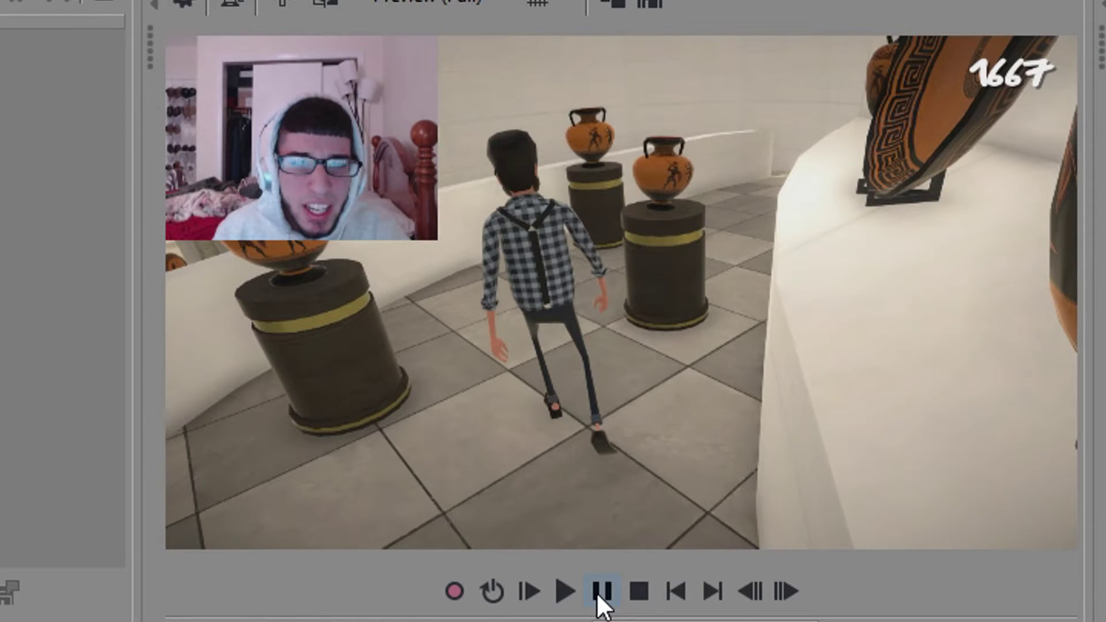
pyautogui.press('space')
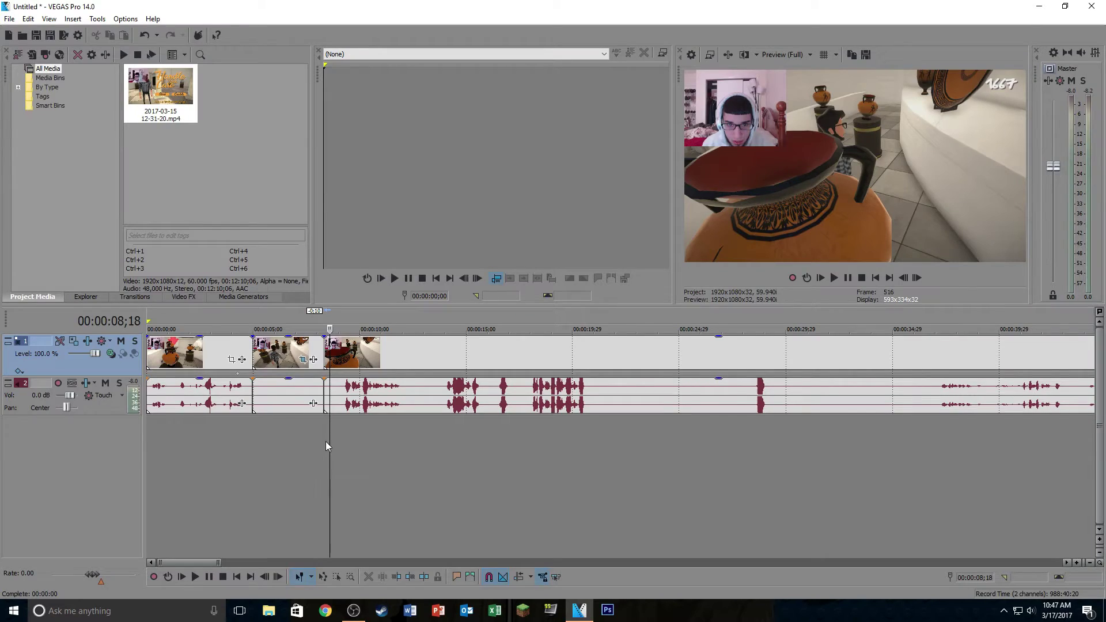
pyautogui.click(323, 441)
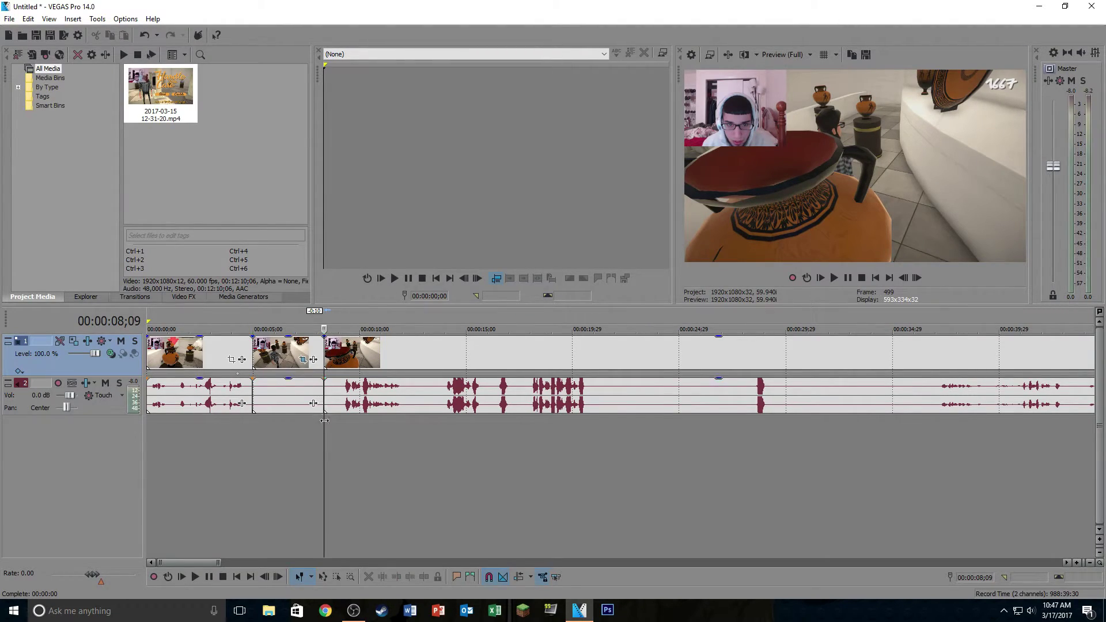
pyautogui.click(303, 360)
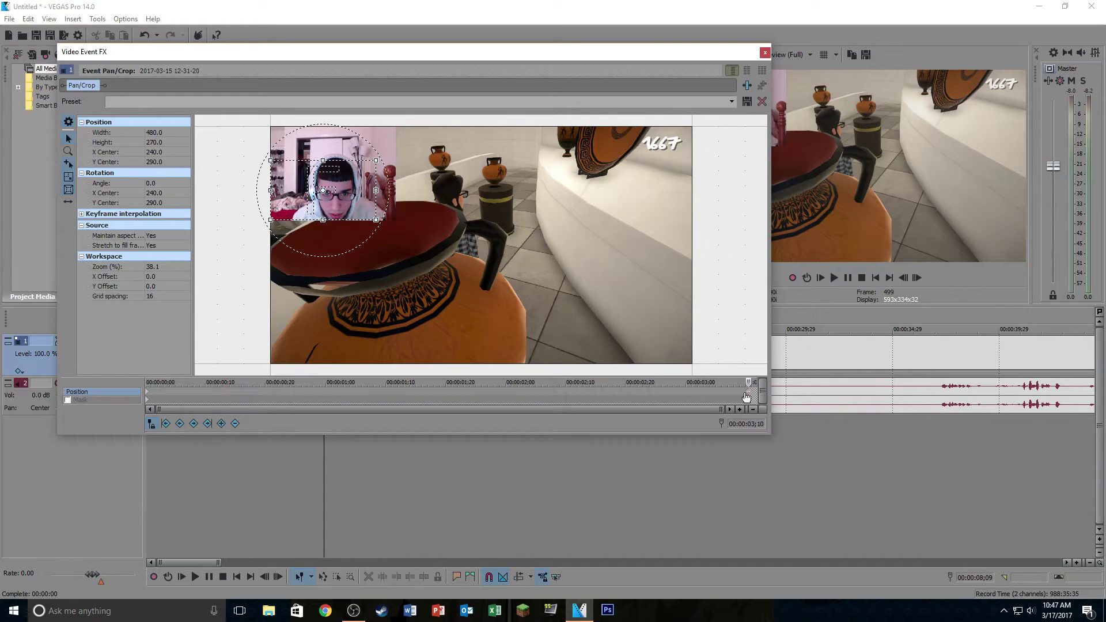
# Move the zoom's end keyframe to about 00:00:00;13 and close Pan/Crop
pyautogui.moveTo(745, 397); pyautogui.dragTo(304, 395)
pyautogui.click(762, 55)
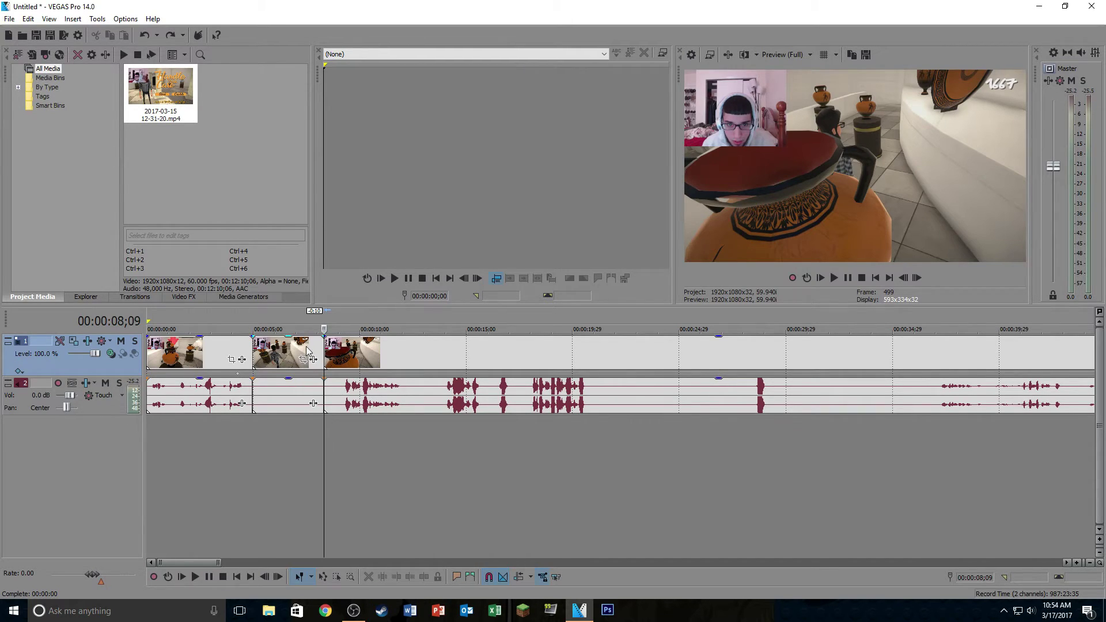
# Crop the event at 00:00:04;29 to 480×270 centred at X 240, Y 290
pyautogui.click(252, 433)
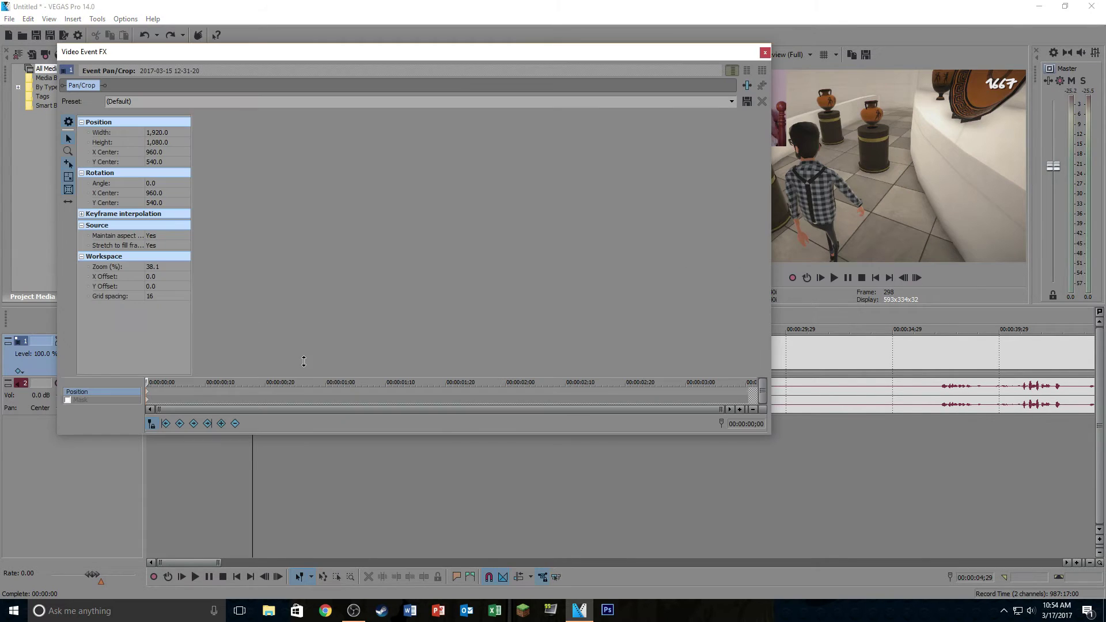
pyautogui.click(303, 359)
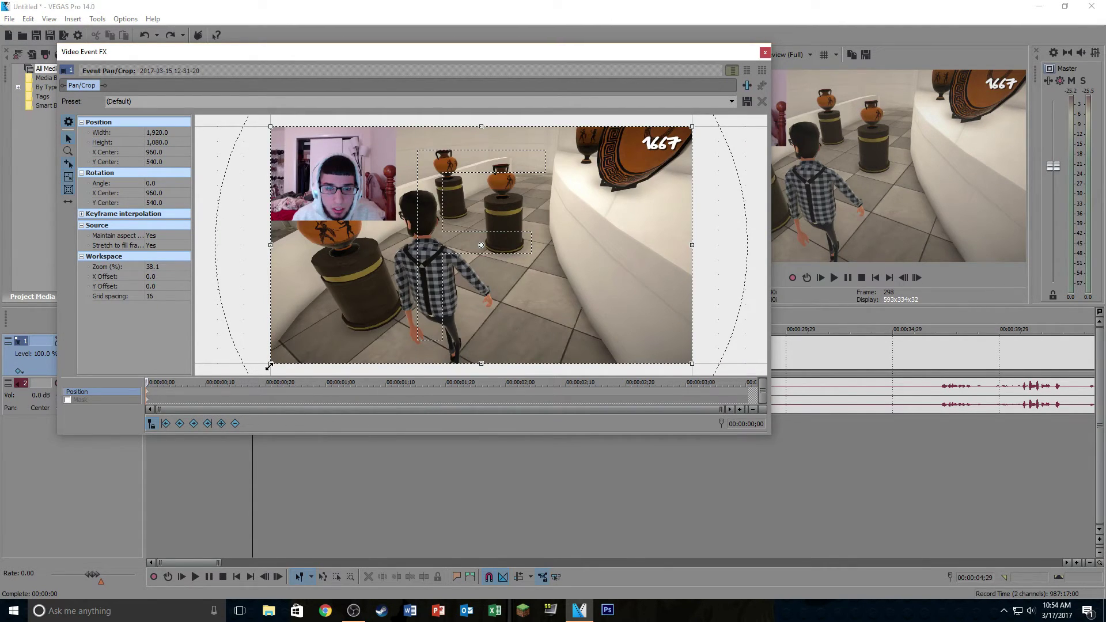
pyautogui.moveTo(269, 366); pyautogui.dragTo(422, 291)
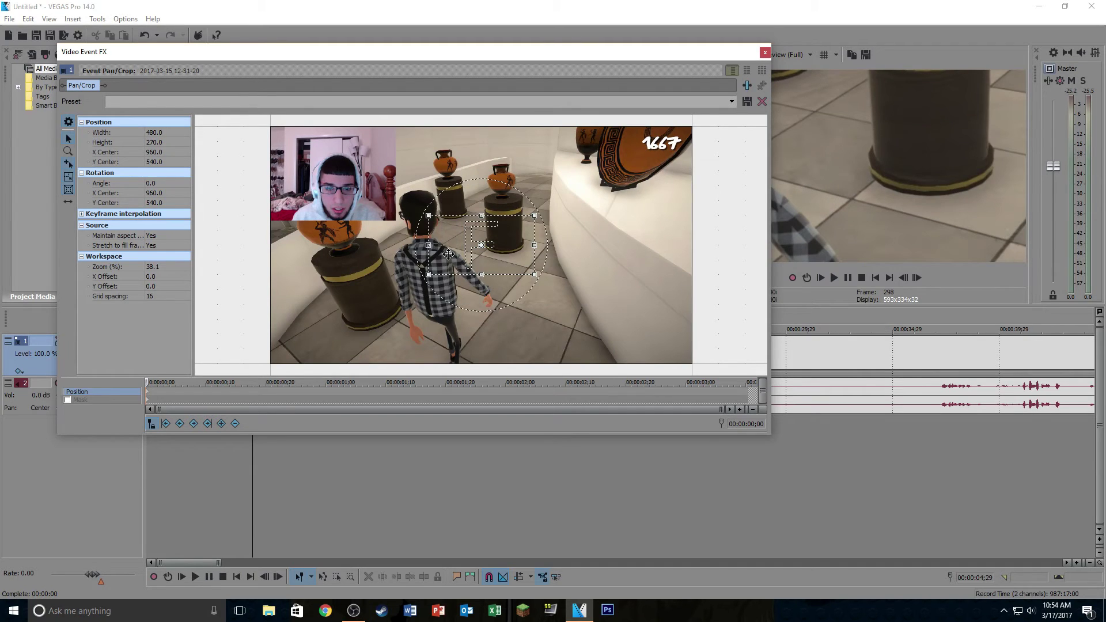
pyautogui.moveTo(448, 254); pyautogui.dragTo(290, 254)
pyautogui.click(154, 162)
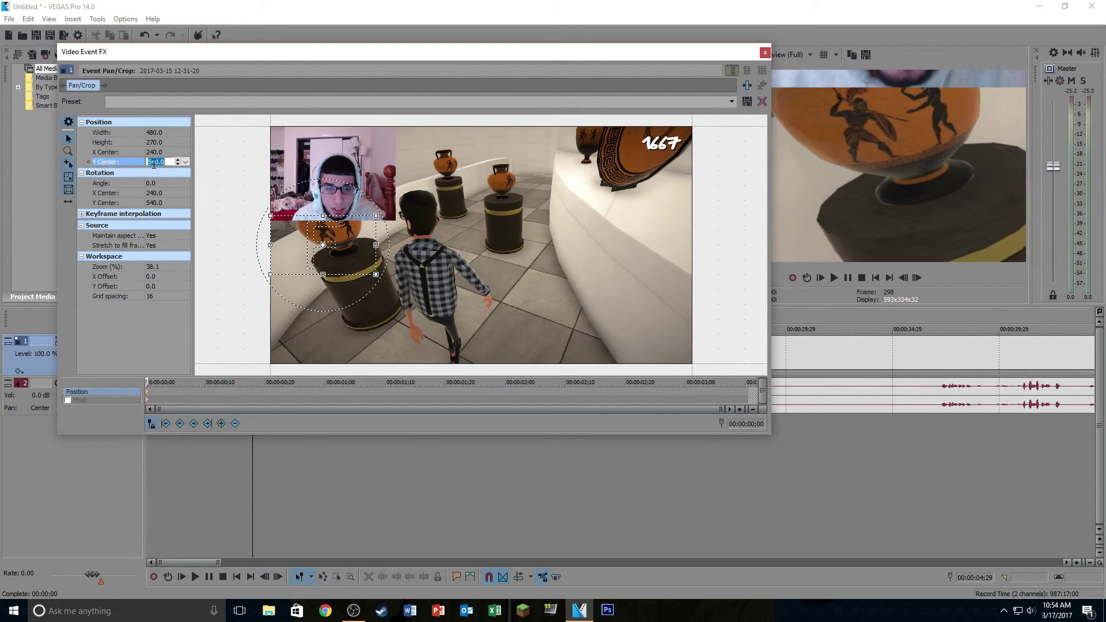
pyautogui.write('290')
pyautogui.press('Return')
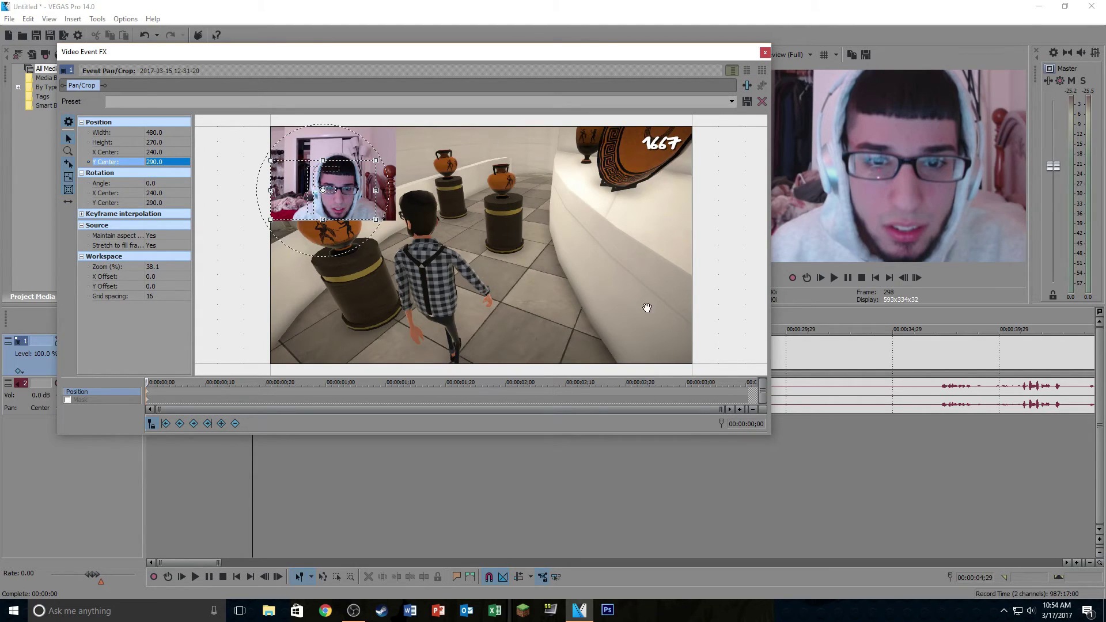
# Close Pan/Crop and put the playhead back at 00:00:03;03 to review the edit
pyautogui.click(766, 54)
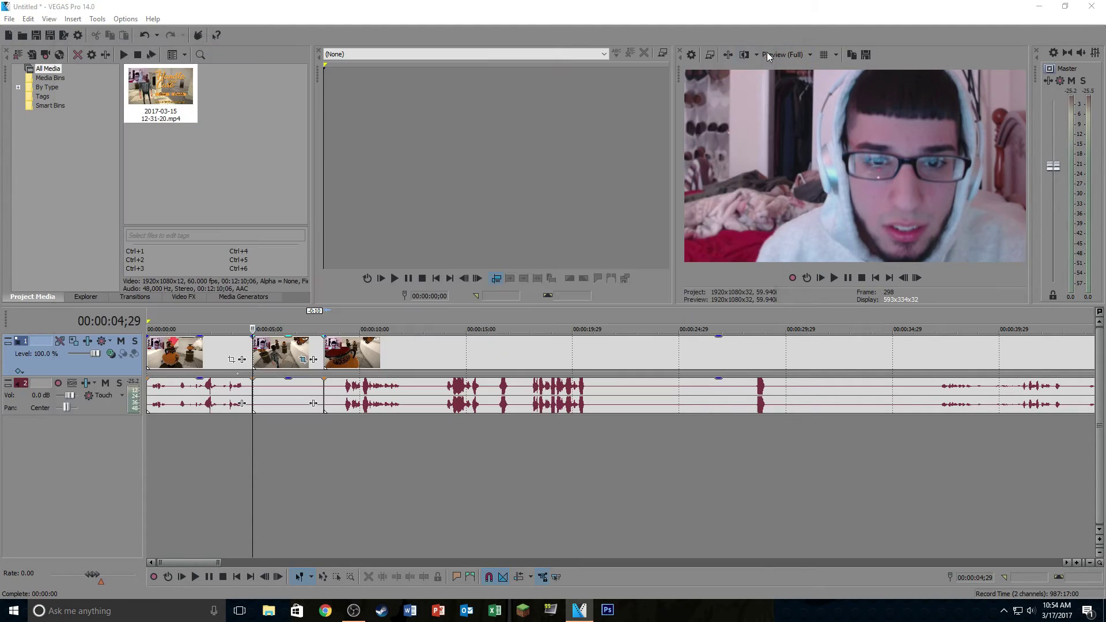
pyautogui.click(213, 459)
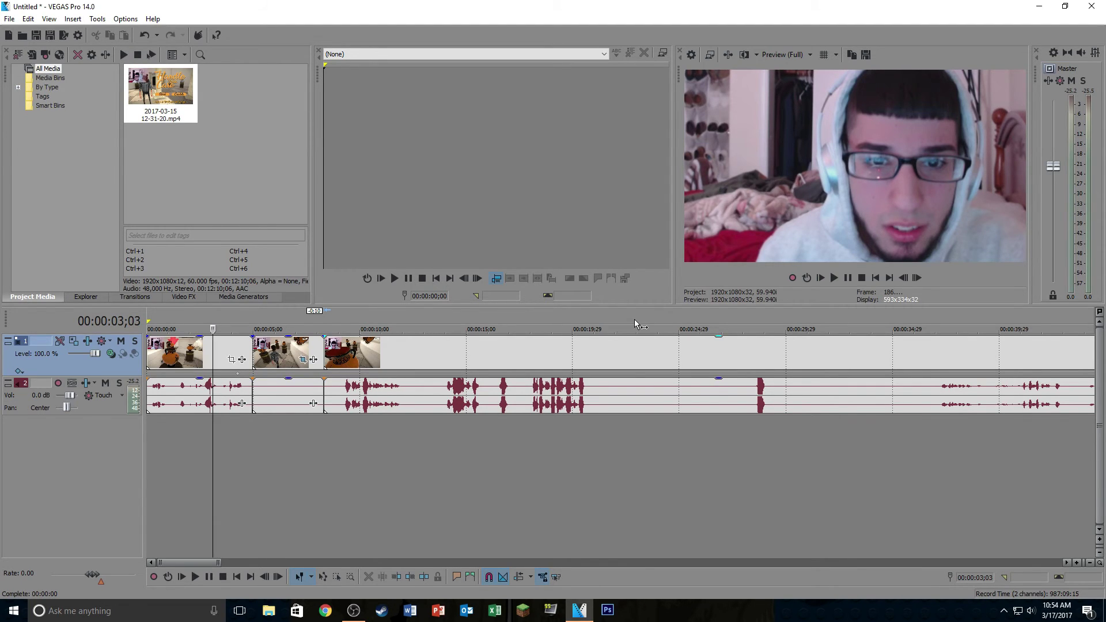